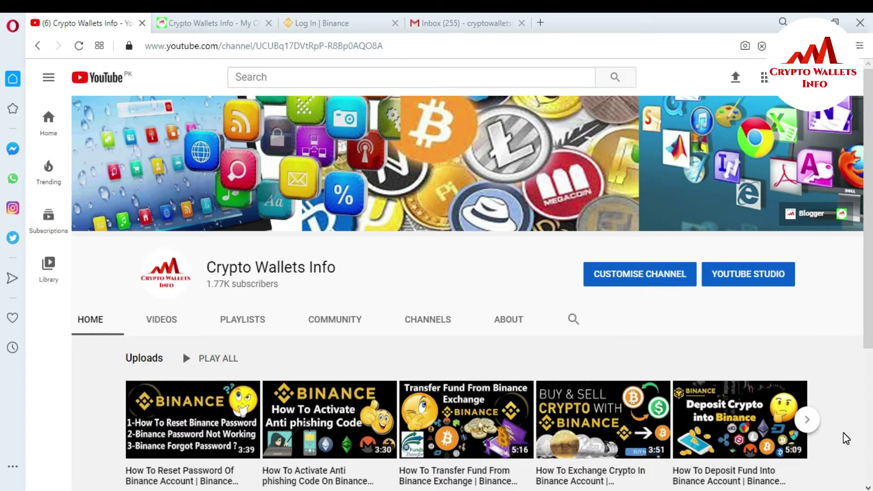
Switch from the YouTube channel page to the Crypto Wallets Info website tab.
{"action": "left_click", "coordinate": [197, 23]}
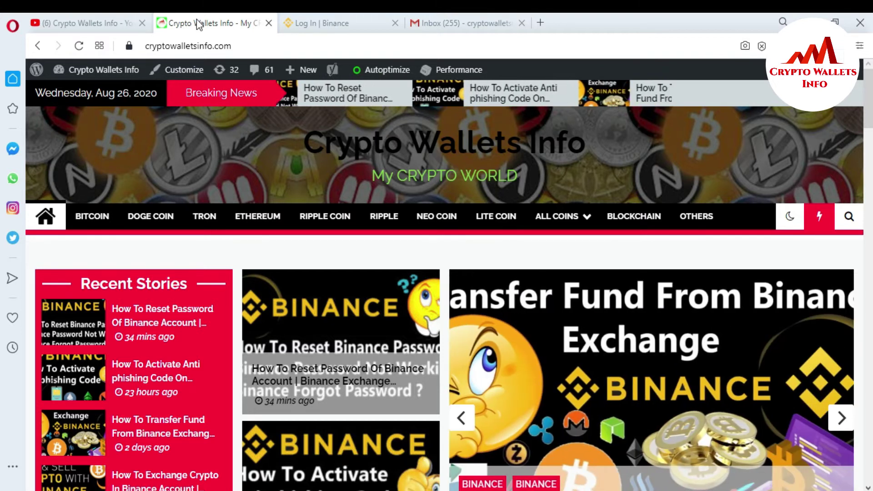
Log in to Binance with the autofilled account e-mail and the password.
{"action": "left_click", "coordinate": [340, 17]}
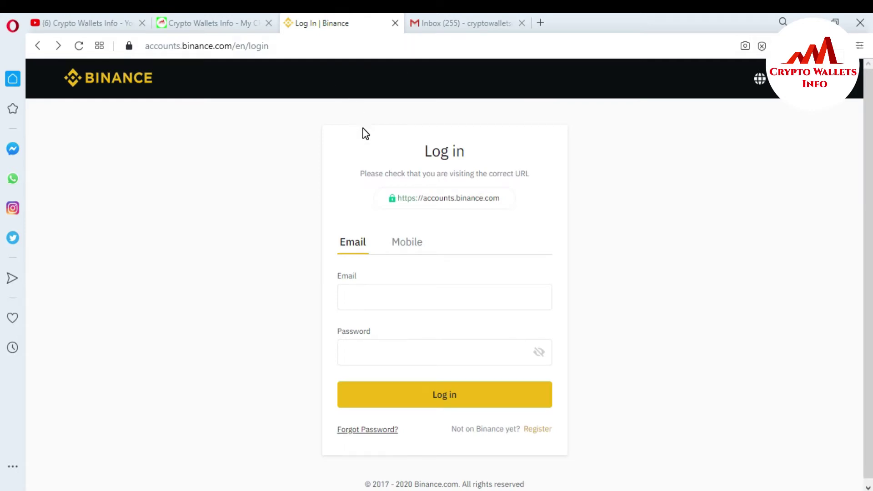
{"action": "left_click", "coordinate": [367, 303]}
{"action": "left_click", "coordinate": [367, 304]}
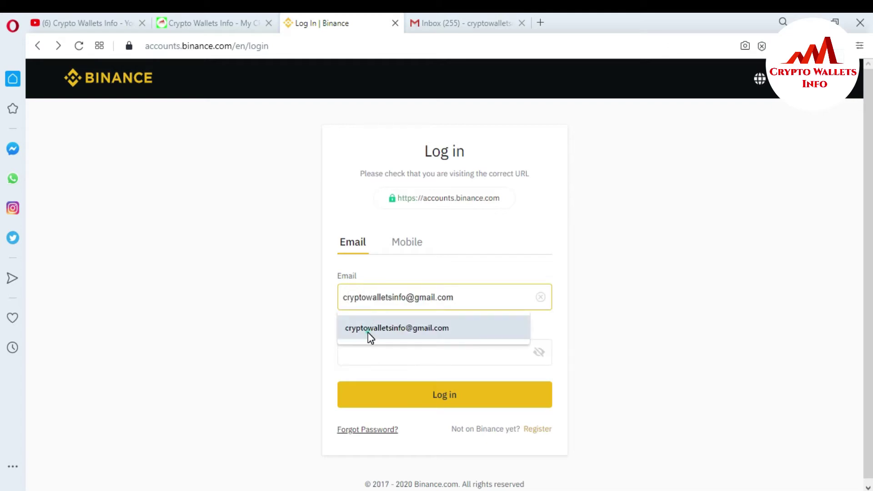
{"action": "left_click", "coordinate": [361, 329]}
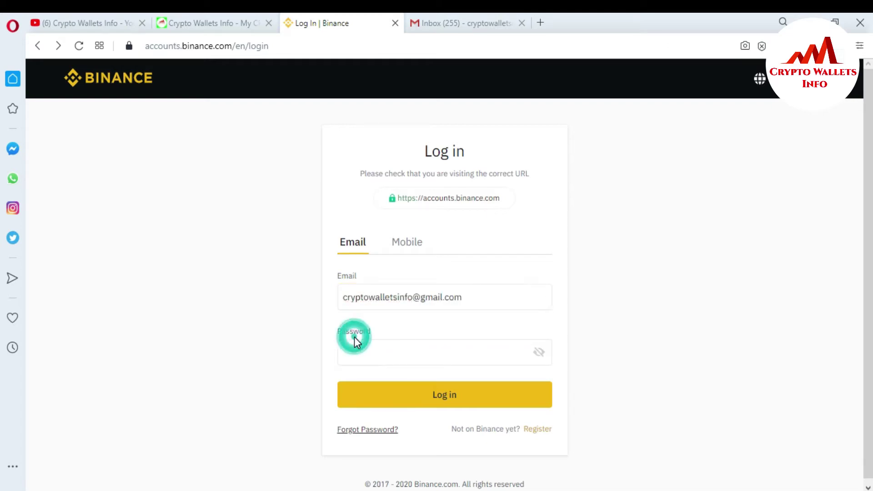
{"action": "left_click", "coordinate": [360, 353]}
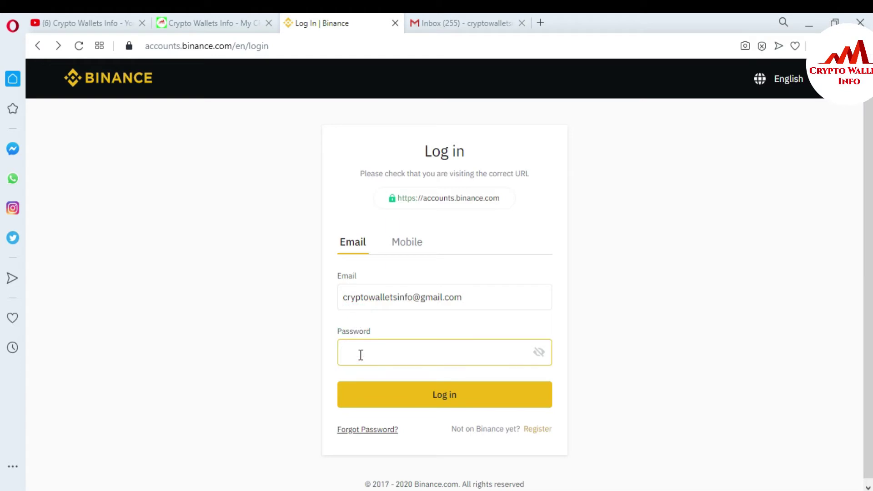
{"action": "left_click", "coordinate": [458, 403]}
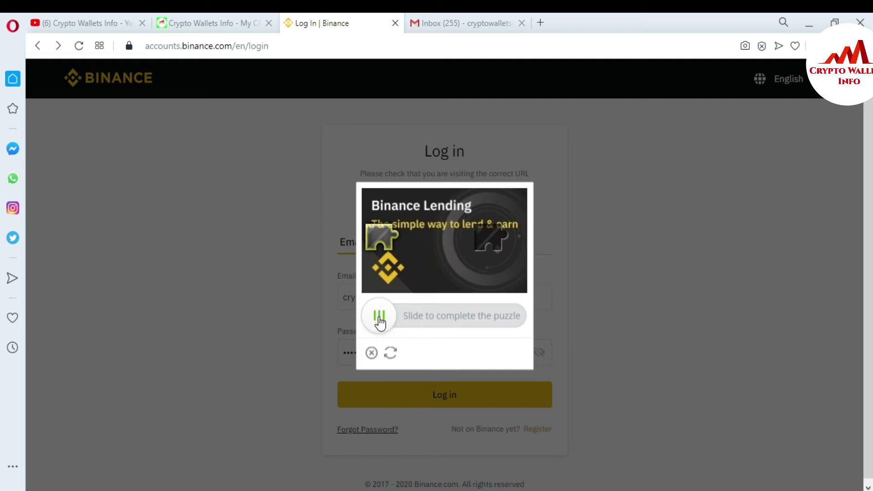
Slide the puzzle piece into its gap, retrying once after a failed fit.
{"action": "left_click_drag", "start_coordinate": [380, 323], "coordinate": [485, 328]}
{"action": "left_click_drag", "start_coordinate": [381, 326], "coordinate": [488, 321]}
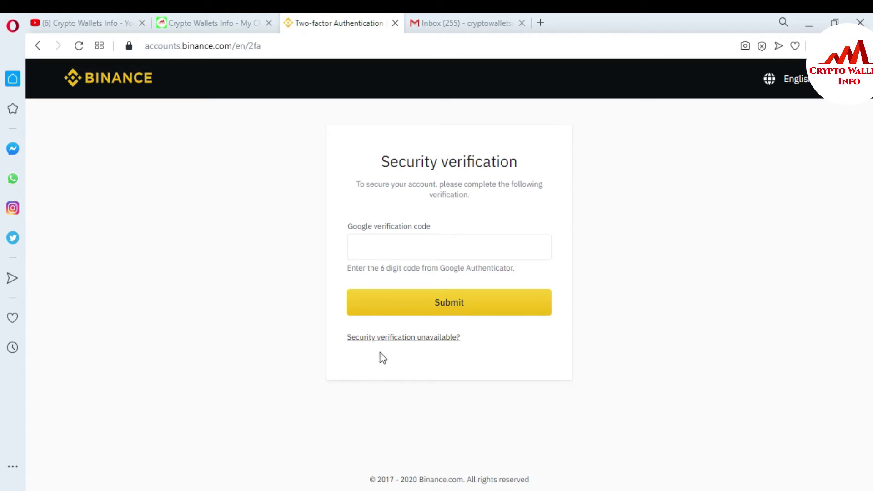
Follow the 'Security verification unavailable?' link to the reset page.
{"action": "left_click", "coordinate": [418, 341]}
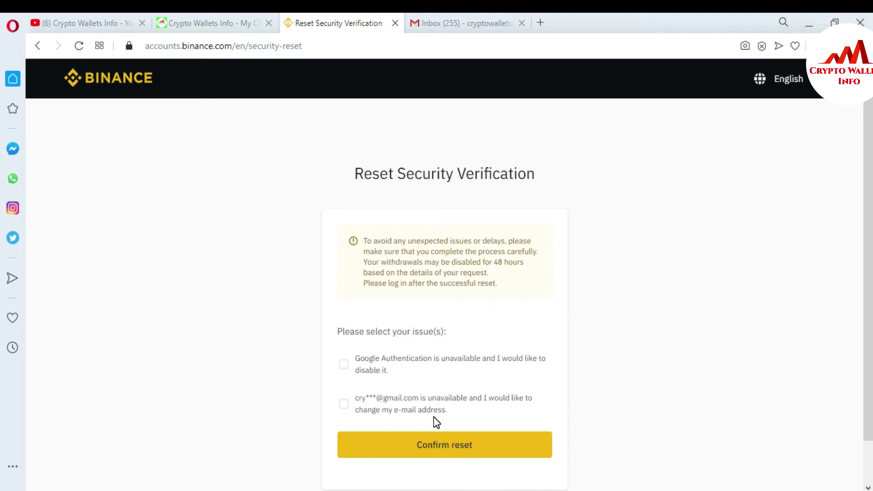
Request a Google Authentication reset, have a code e-mailed, and go to the Gmail inbox.
{"action": "left_click", "coordinate": [344, 364]}
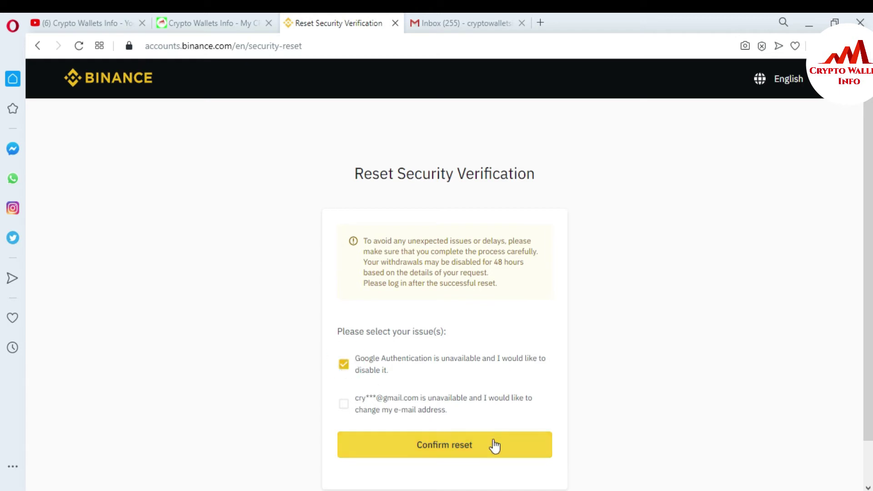
{"action": "left_click", "coordinate": [435, 455]}
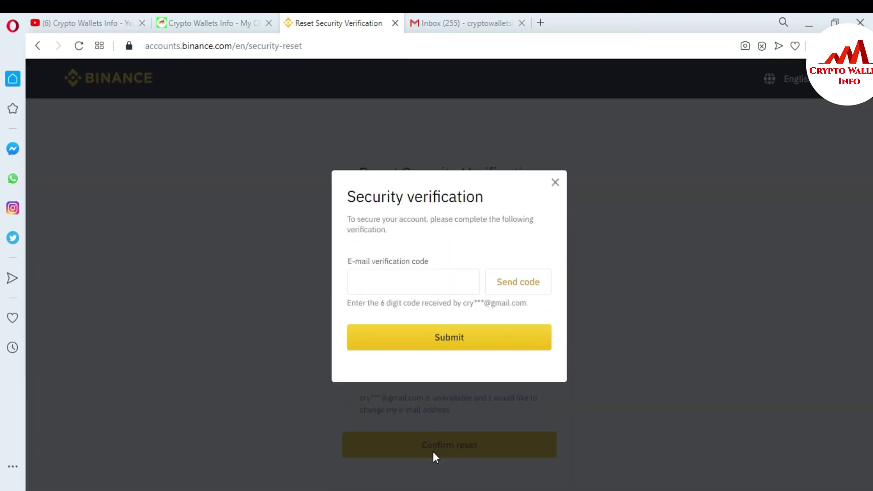
{"action": "left_click", "coordinate": [380, 277]}
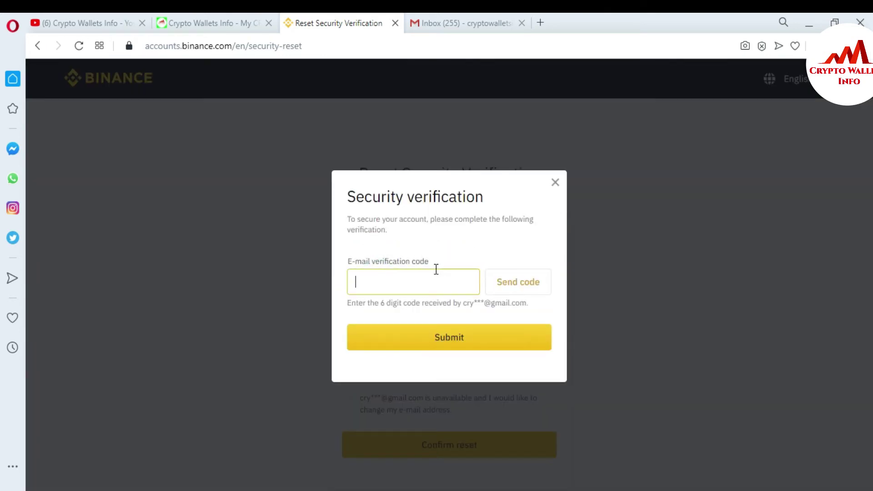
{"action": "left_click", "coordinate": [518, 286]}
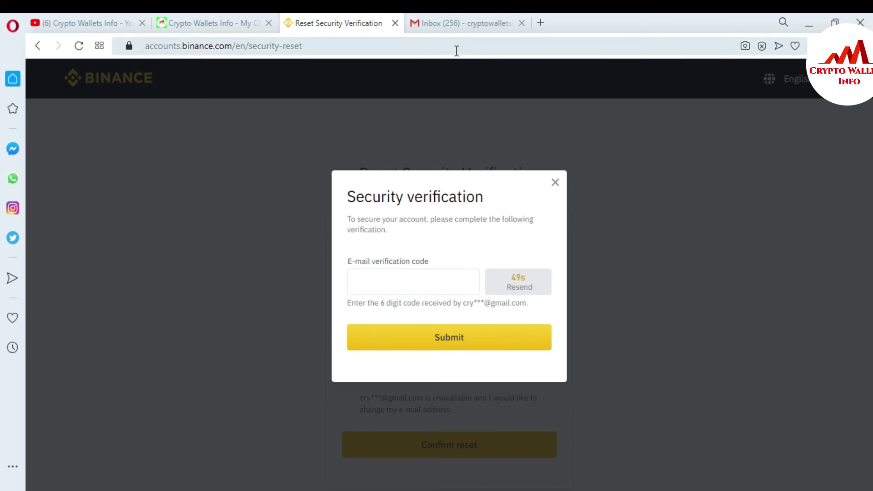
{"action": "left_click", "coordinate": [455, 22]}
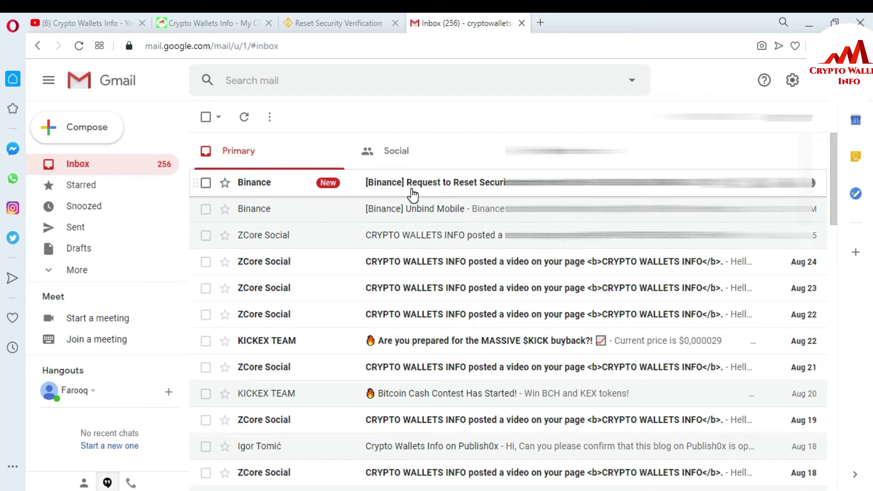
{"action": "left_click", "coordinate": [413, 195]}
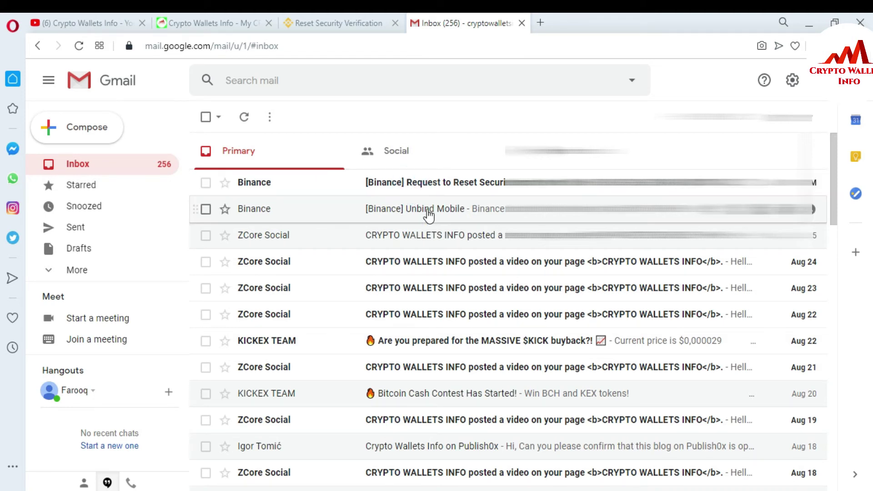
{"action": "left_click", "coordinate": [425, 195]}
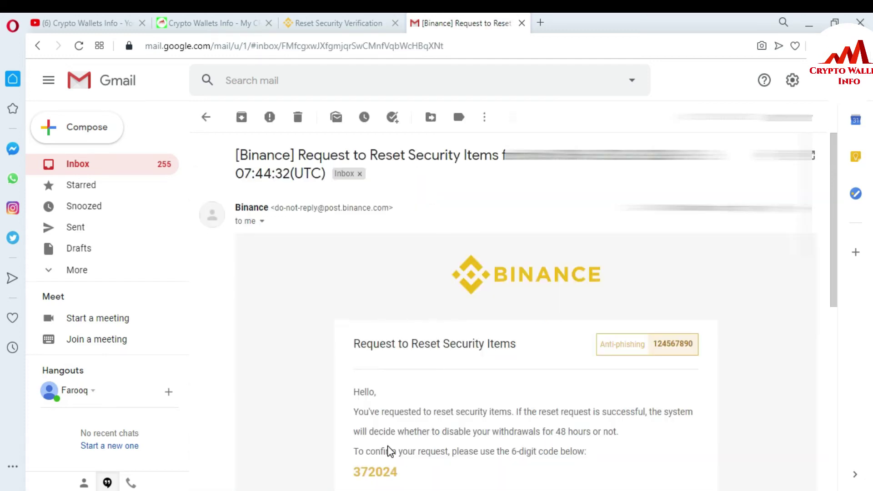
{"action": "left_click_drag", "start_coordinate": [399, 472], "coordinate": [375, 472]}
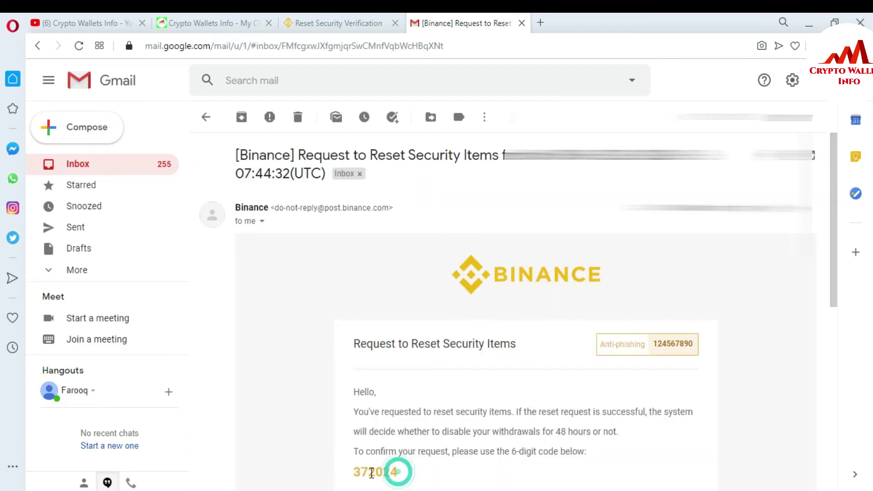
{"action": "left_click", "coordinate": [409, 478]}
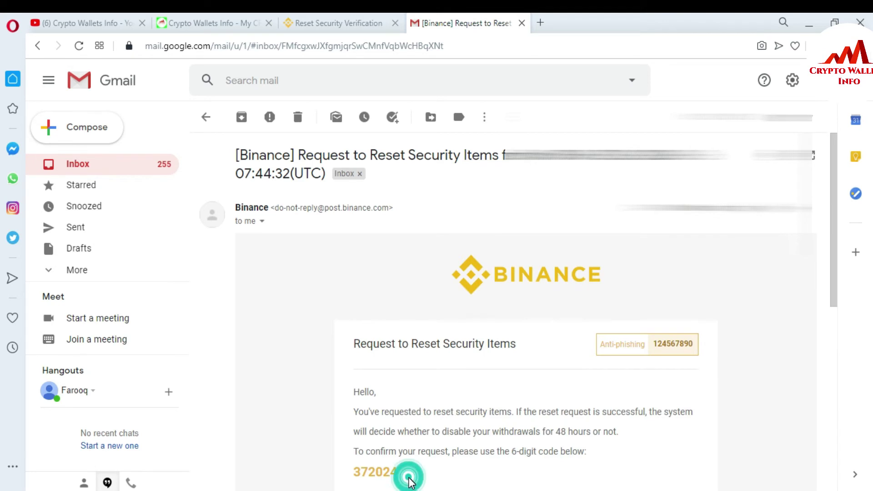
{"action": "left_click_drag", "start_coordinate": [398, 472], "coordinate": [356, 474]}
{"action": "key", "text": "ctrl+c"}
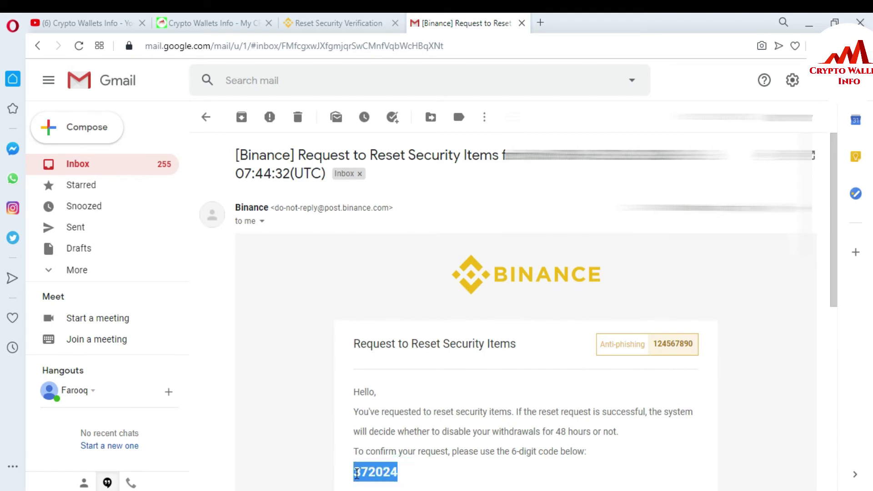
{"action": "left_click", "coordinate": [370, 23]}
Submit the pasted e-mail code and start the account-activity questionnaire.
{"action": "left_click", "coordinate": [425, 279]}
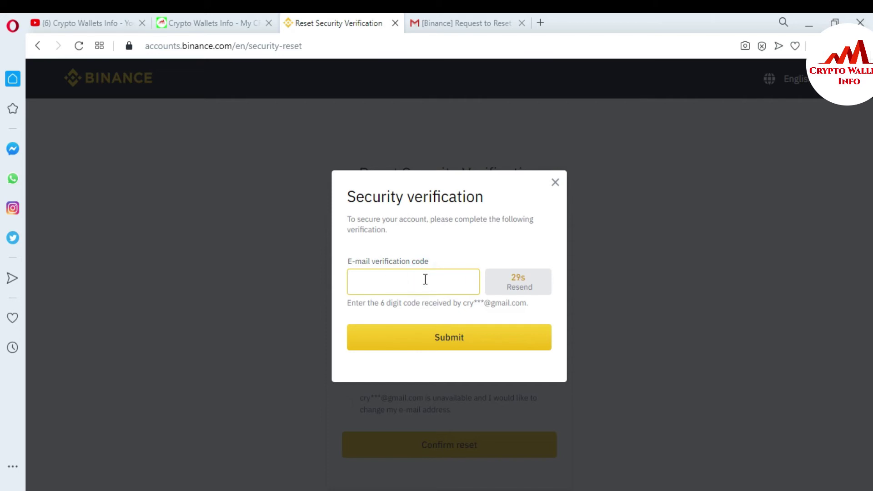
{"action": "key", "text": "ctrl+v"}
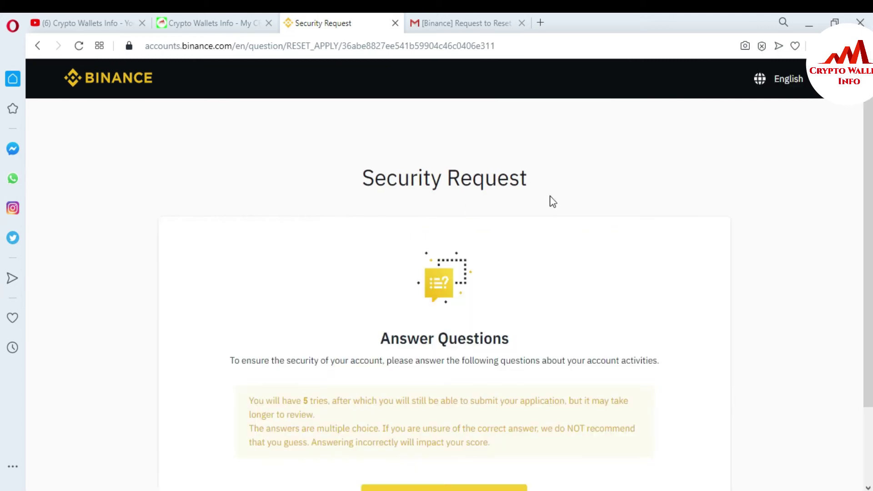
{"action": "scroll", "coordinate": [4, 273], "scroll_direction": "down", "scroll_amount": 1}
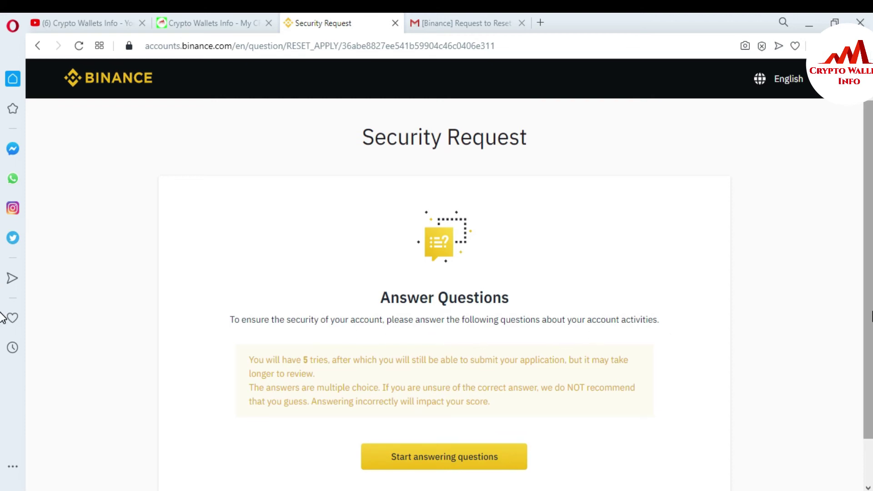
{"action": "scroll", "coordinate": [526, 395], "scroll_direction": "down", "scroll_amount": 1}
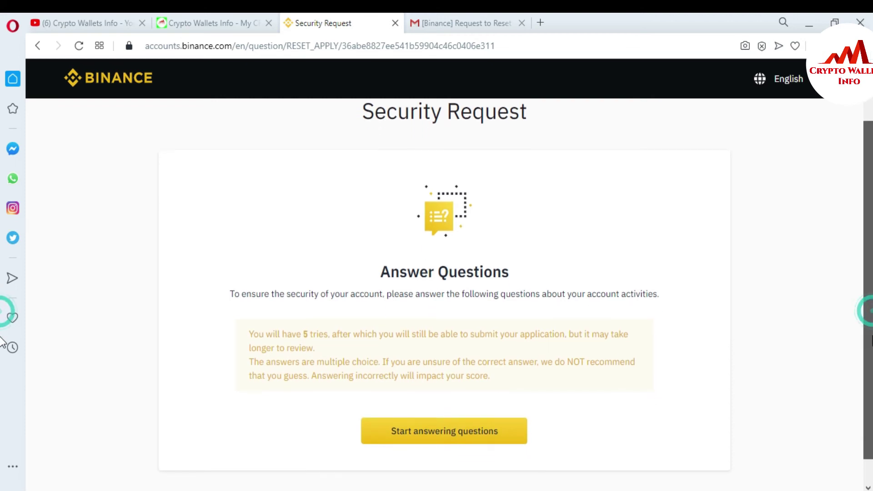
{"action": "left_click", "coordinate": [450, 419]}
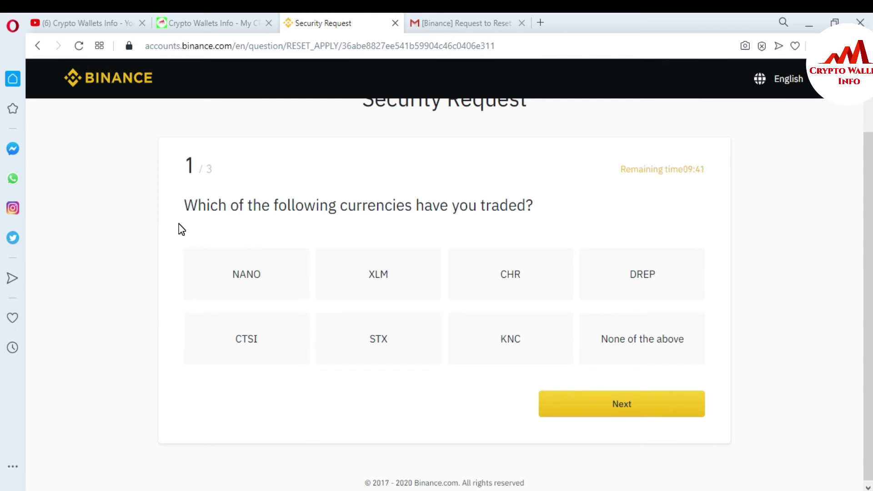
Answer None of the above, 0-0.1 BTC, None of the above and submit the questionnaire.
{"action": "left_click", "coordinate": [211, 265]}
{"action": "left_click", "coordinate": [648, 348]}
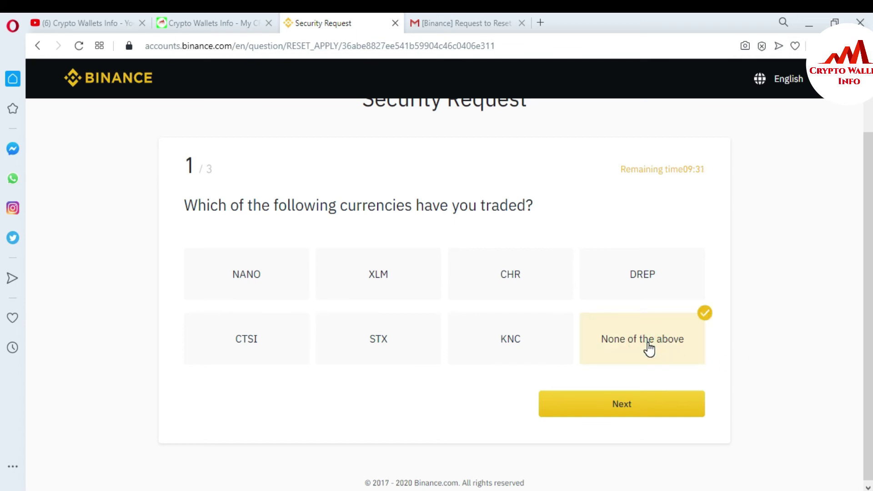
{"action": "left_click", "coordinate": [613, 415]}
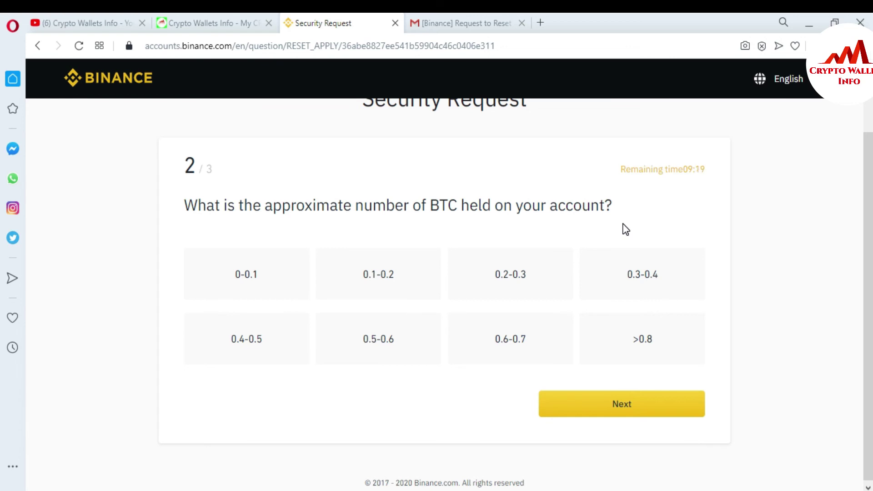
{"action": "left_click", "coordinate": [254, 288]}
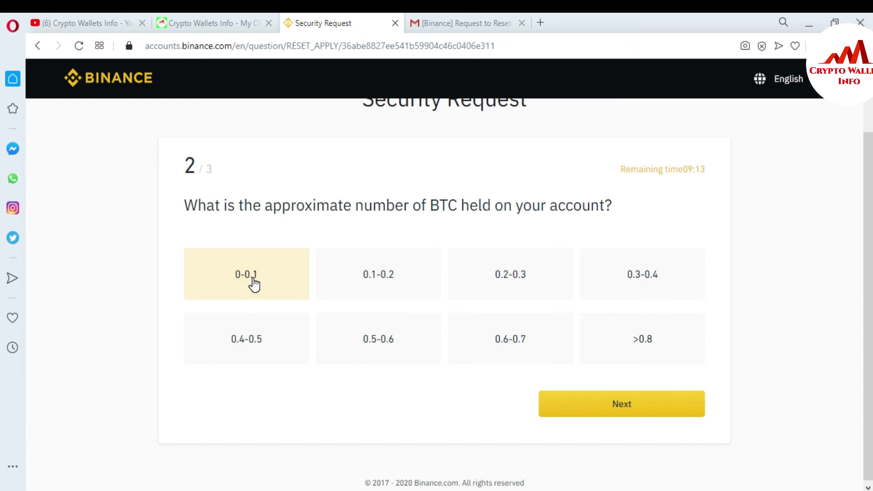
{"action": "left_click", "coordinate": [254, 284]}
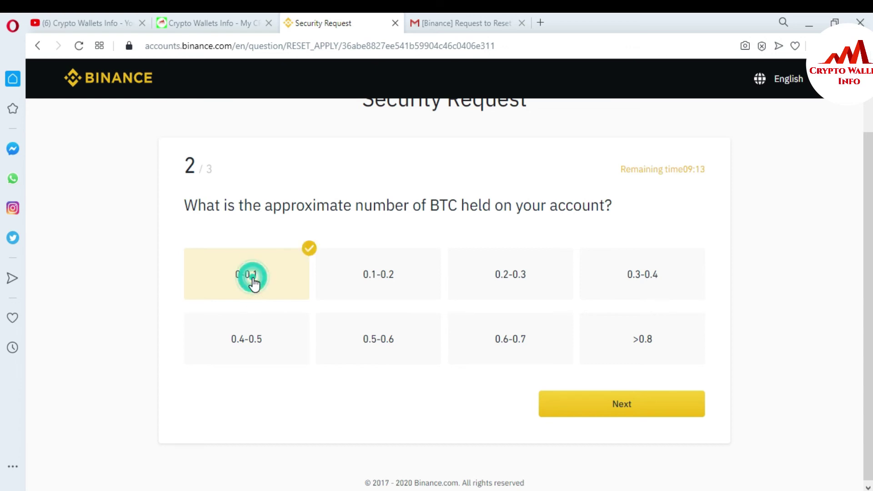
{"action": "left_click", "coordinate": [636, 409]}
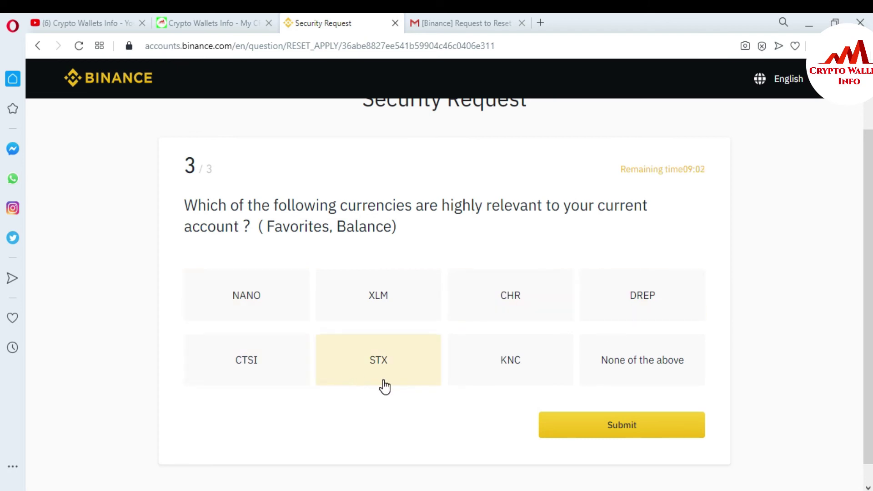
{"action": "left_click", "coordinate": [665, 370]}
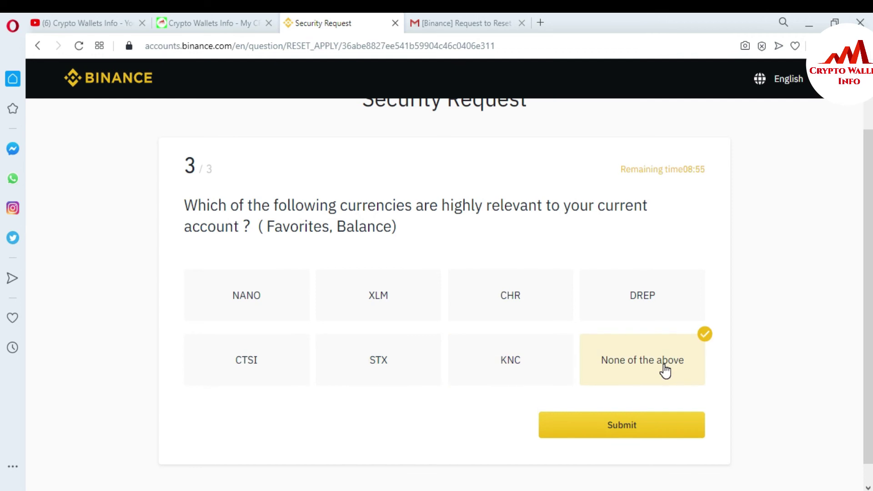
{"action": "left_click", "coordinate": [621, 429]}
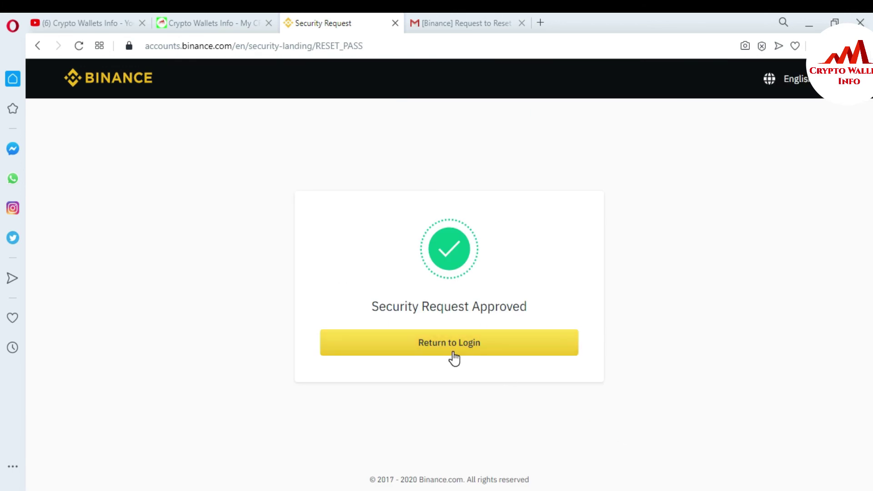
Return to login and sign in again with the saved e-mail and password.
{"action": "left_click", "coordinate": [453, 355]}
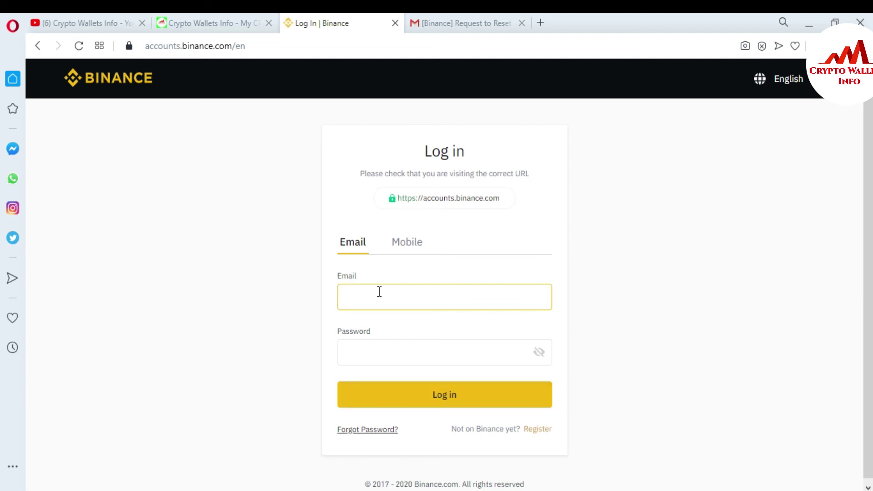
{"action": "left_click", "coordinate": [374, 335]}
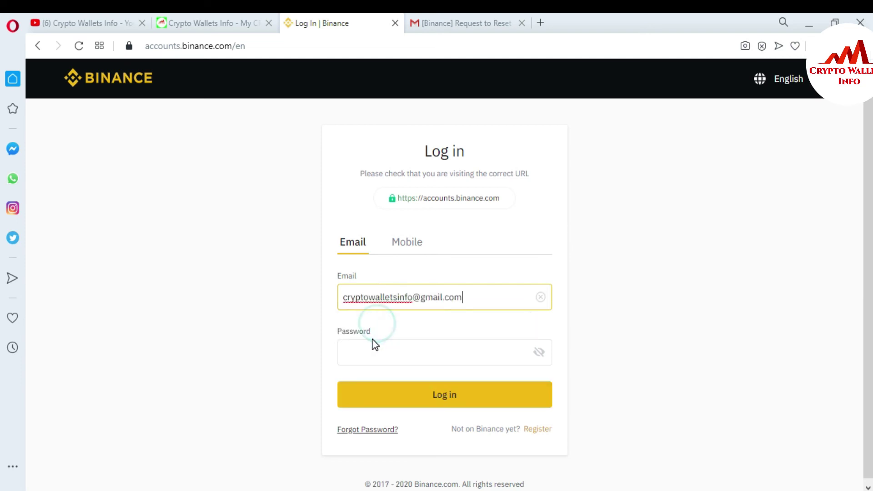
{"action": "left_click", "coordinate": [373, 352]}
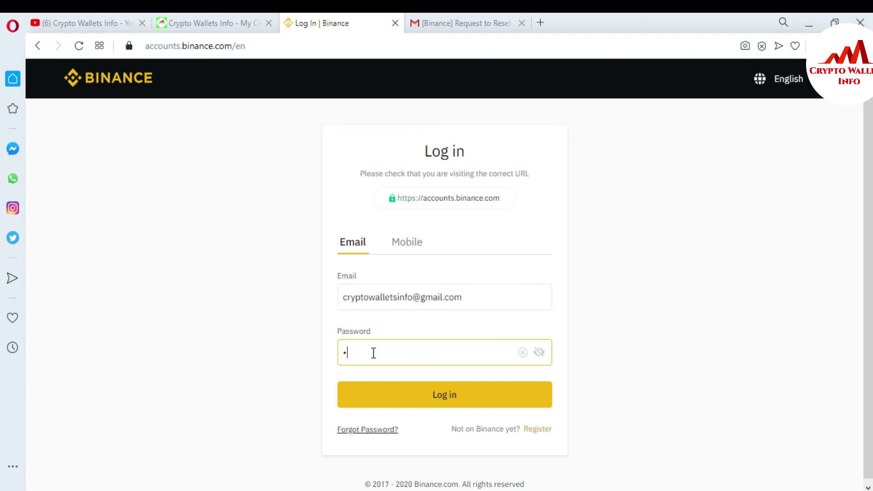
{"action": "left_click", "coordinate": [445, 398]}
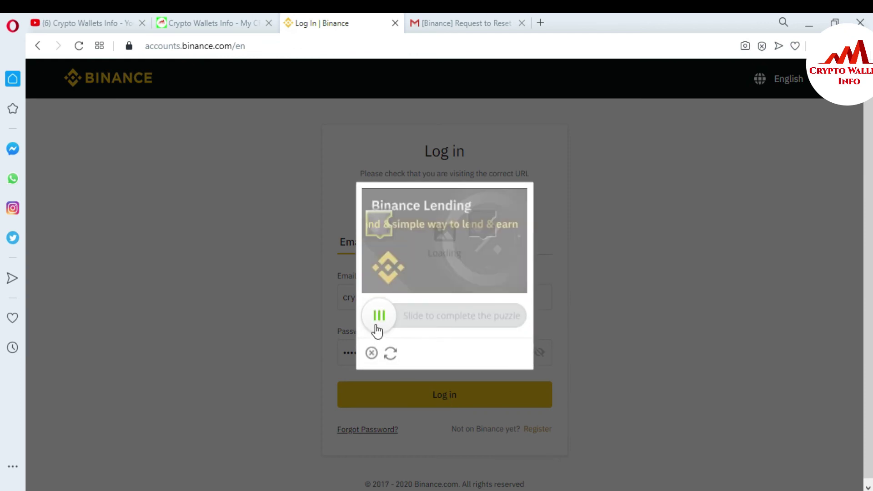
Fit the slider puzzle piece to reach the Binance account dashboard.
{"action": "left_click_drag", "start_coordinate": [376, 333], "coordinate": [481, 334]}
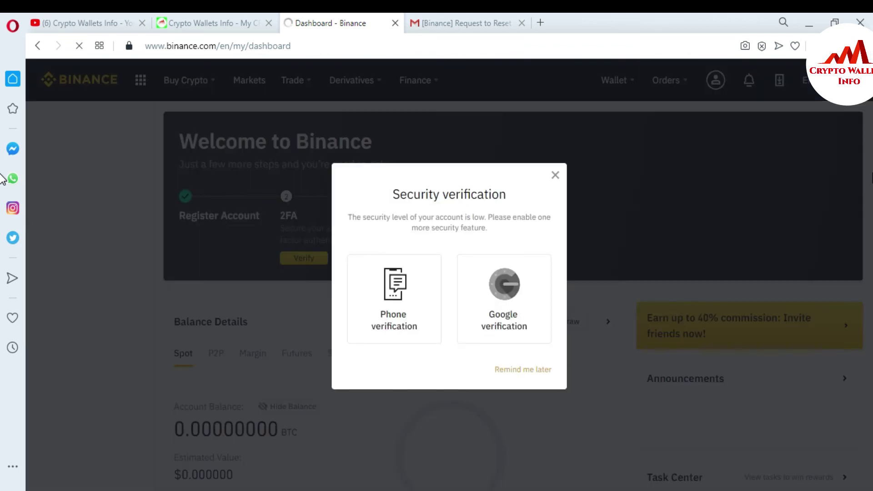
Close the security verification popup to reveal the dashboard, then bring the YouTube channel forward.
{"action": "left_click", "coordinate": [555, 175]}
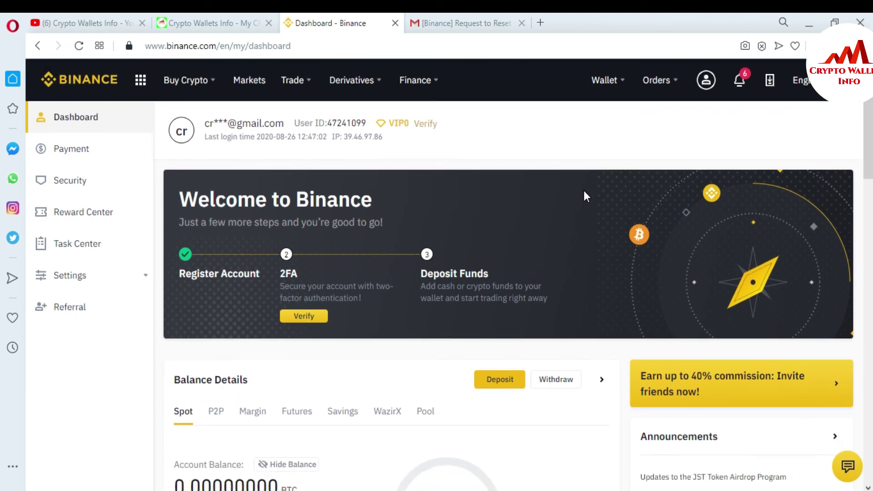
{"action": "left_click", "coordinate": [68, 21]}
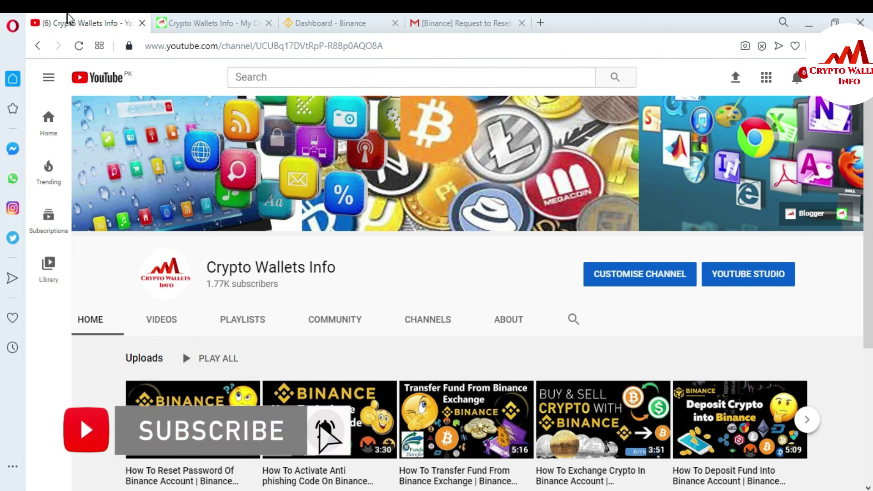
Bring the 'Crypto Wallets Info - My Crypto World' website tab to the front.
{"action": "left_click", "coordinate": [228, 19]}
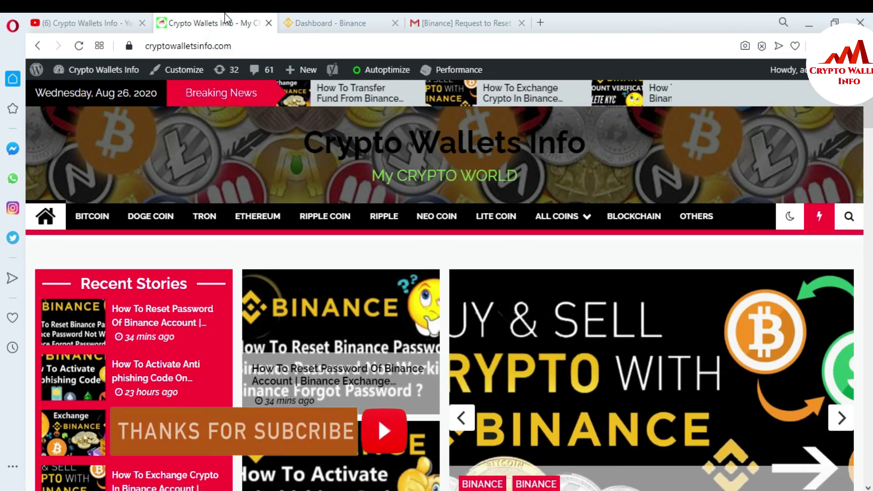